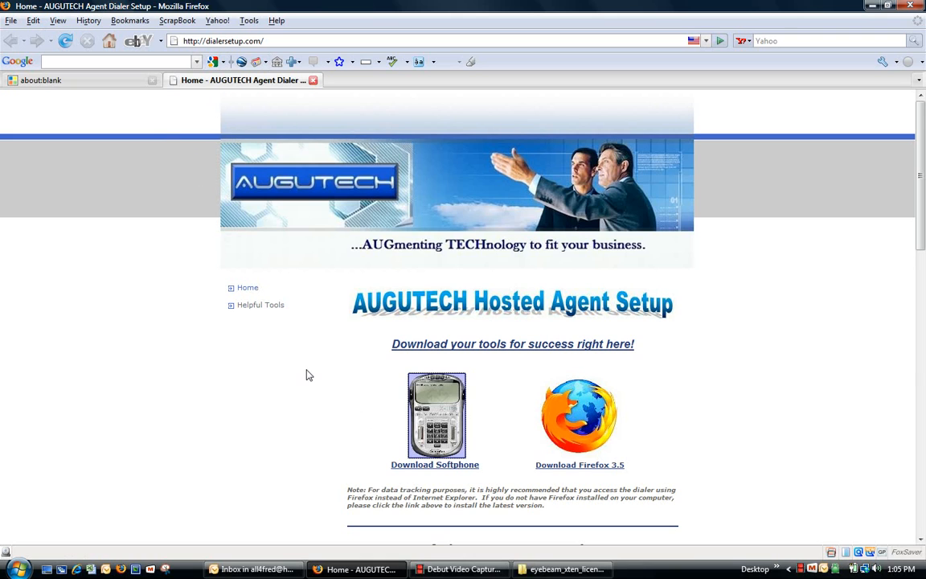
# Step: Request the softphone download from the dialer setup page and dismiss the XTen+Softphone.zip prompt
pyautogui.click(438, 415)
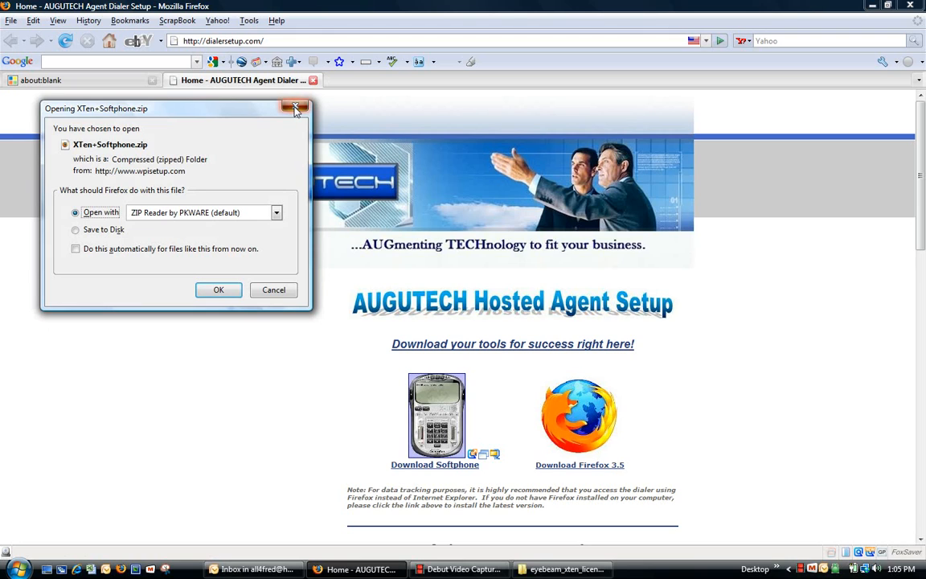
pyautogui.click(295, 109)
# Step: Copy the whole license key from the #License Key text file in the eyebeam_xten_licensed_Win32_3010n_19039 folder and close the file
pyautogui.click(580, 571)
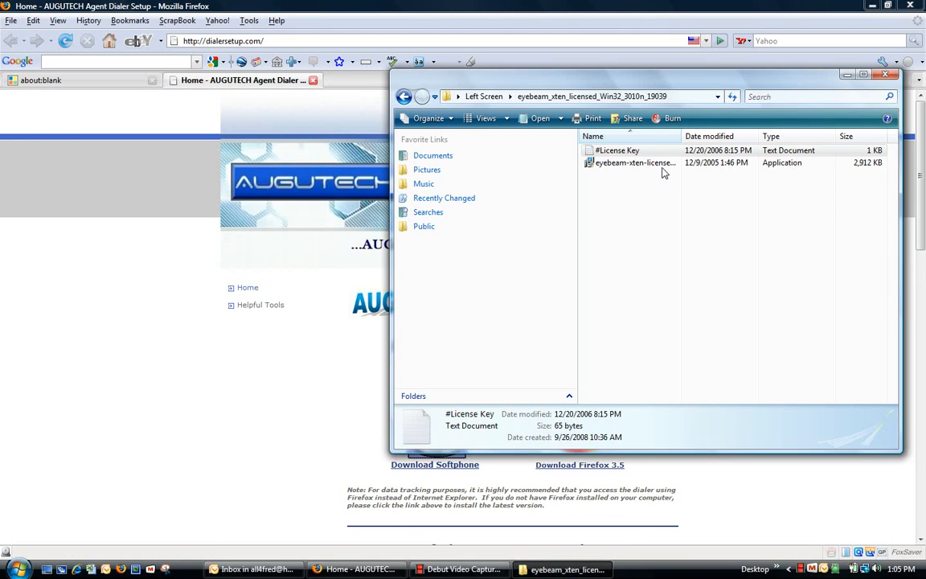
pyautogui.doubleClick(619, 151)
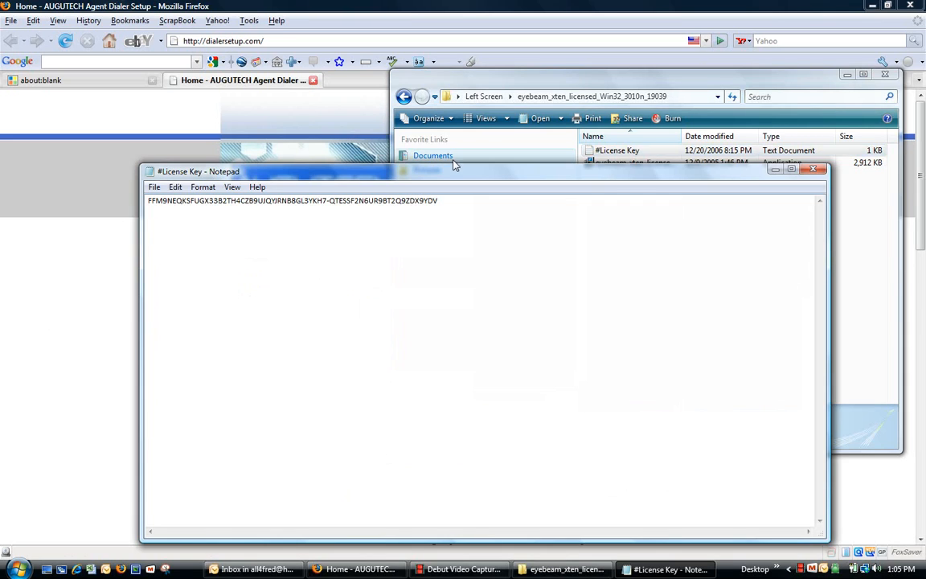
pyautogui.moveTo(446, 200); pyautogui.dragTo(125, 193)
pyautogui.rightClick(204, 204)
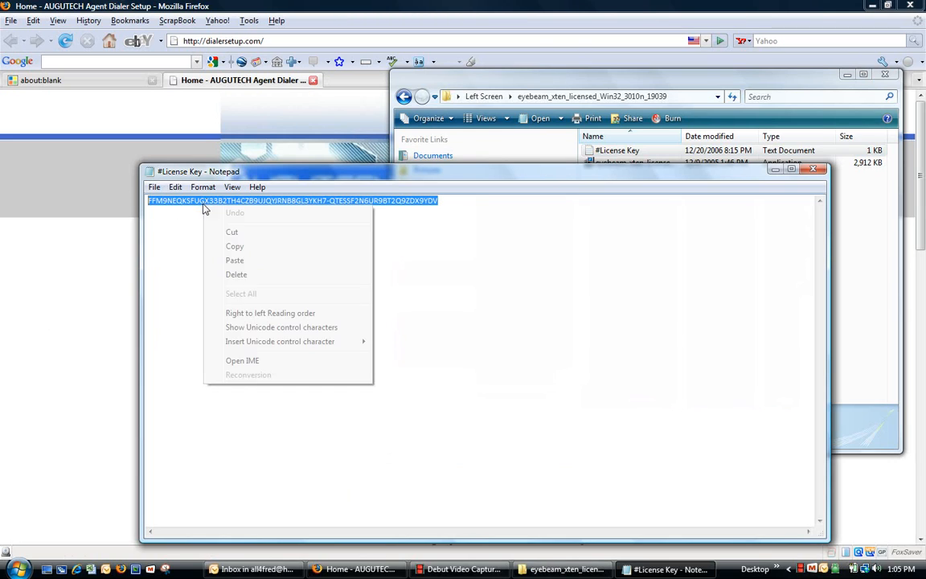
pyautogui.click(233, 245)
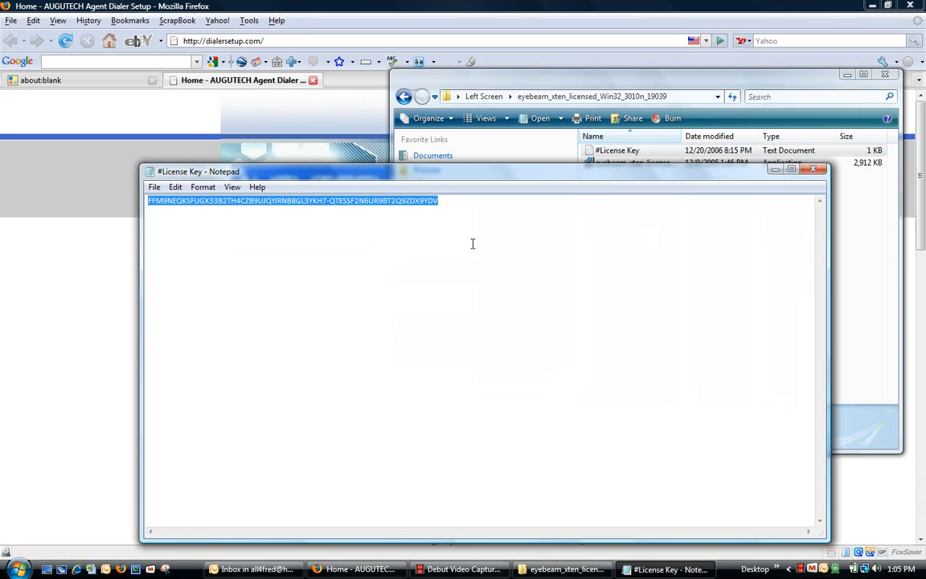
pyautogui.click(813, 170)
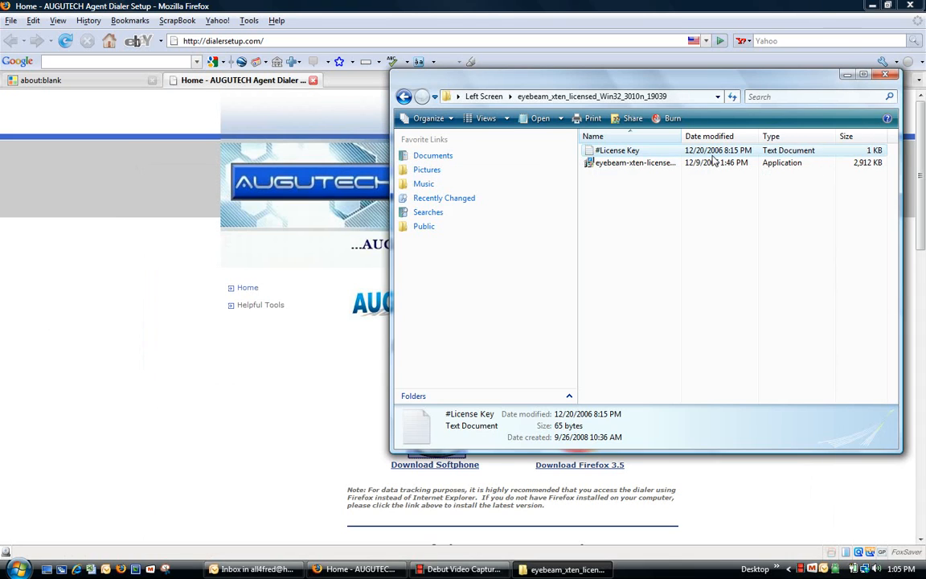
# Step: Try to run the eyebeam-xten-licensed installer, and bring up the already running eyeBeam softphone window
pyautogui.doubleClick(623, 163)
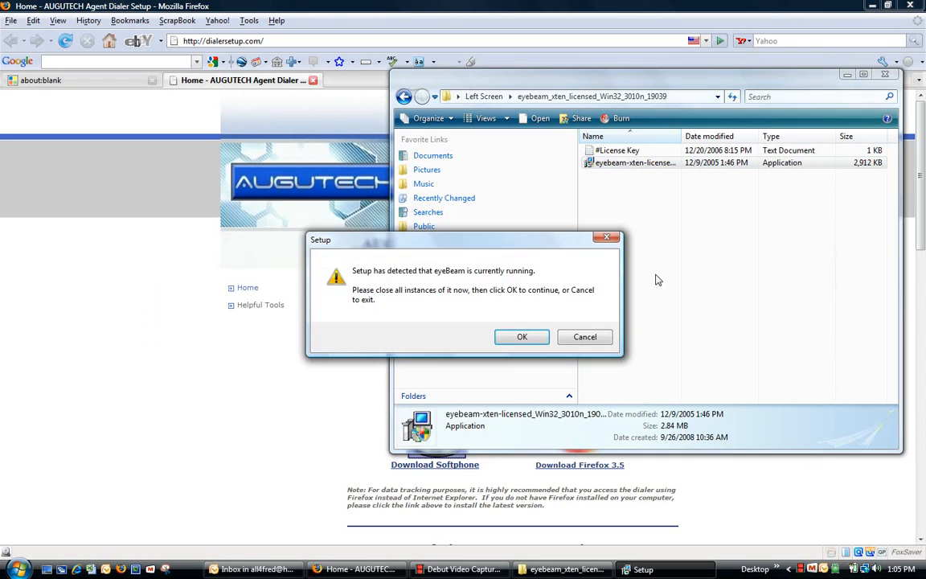
pyautogui.click(521, 334)
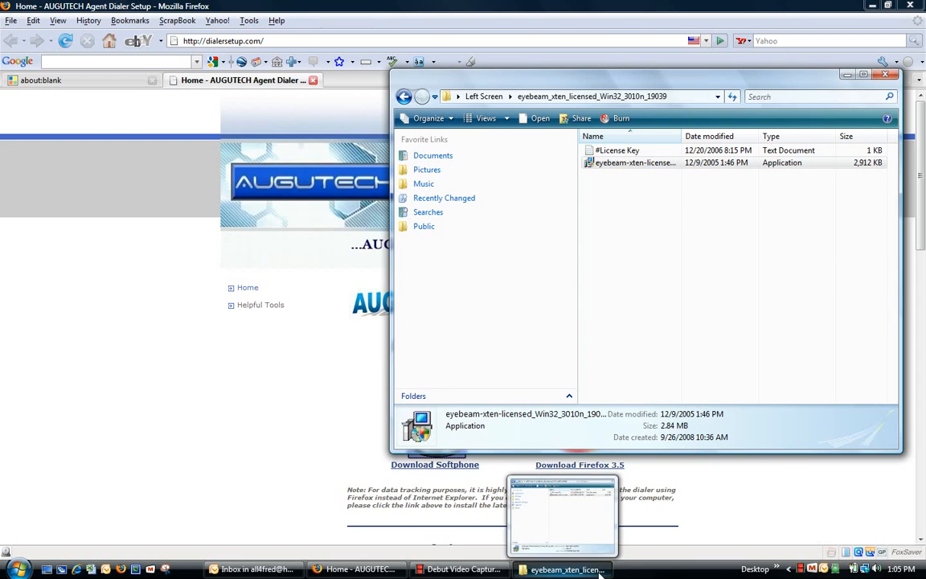
pyautogui.doubleClick(837, 572)
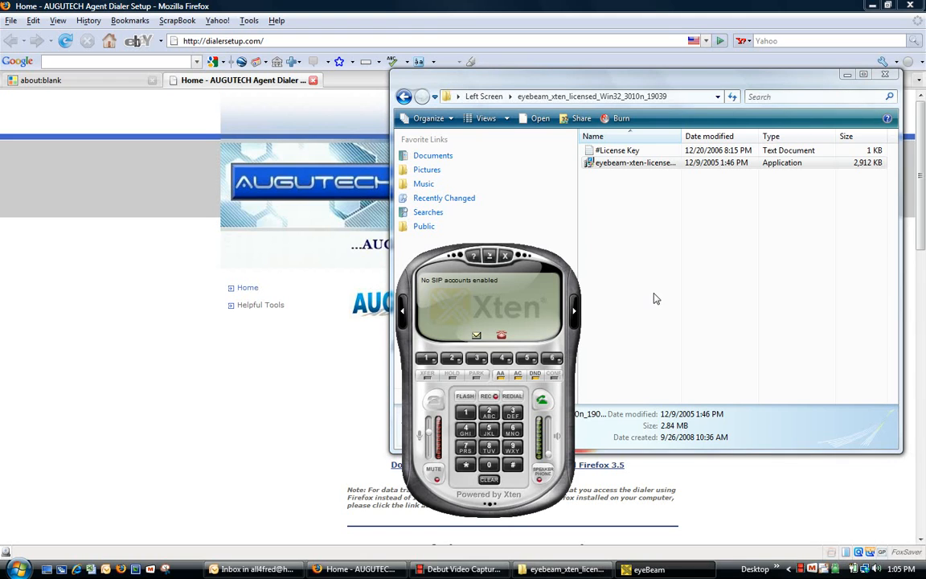
pyautogui.moveTo(460, 220); pyautogui.dragTo(471, 219)
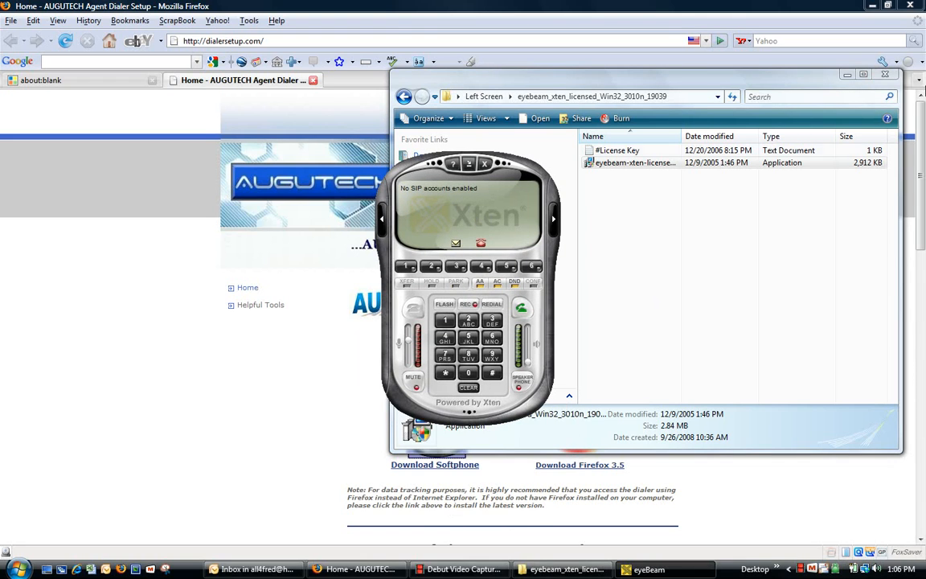
# Step: View the softphone's SIP account status list and close it
pyautogui.rightClick(438, 212)
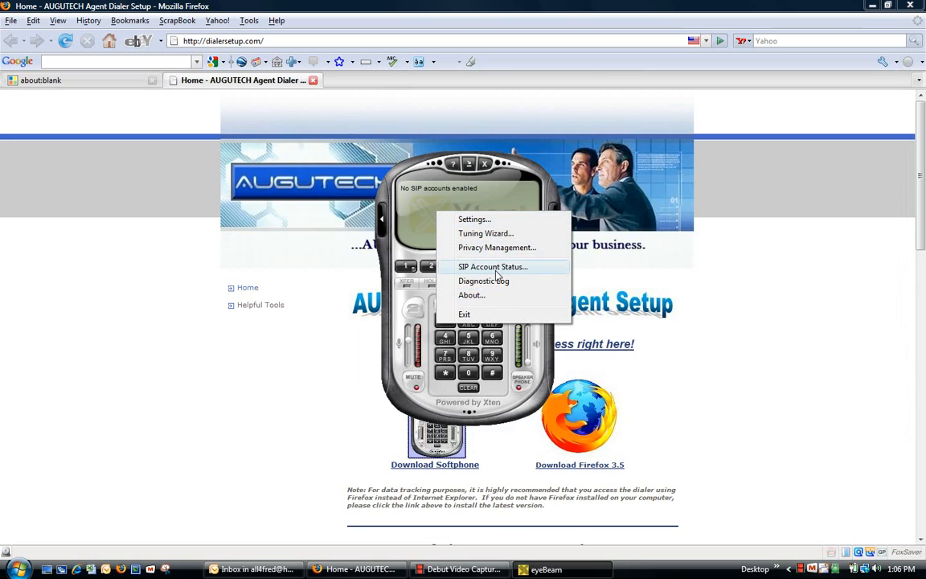
pyautogui.click(492, 267)
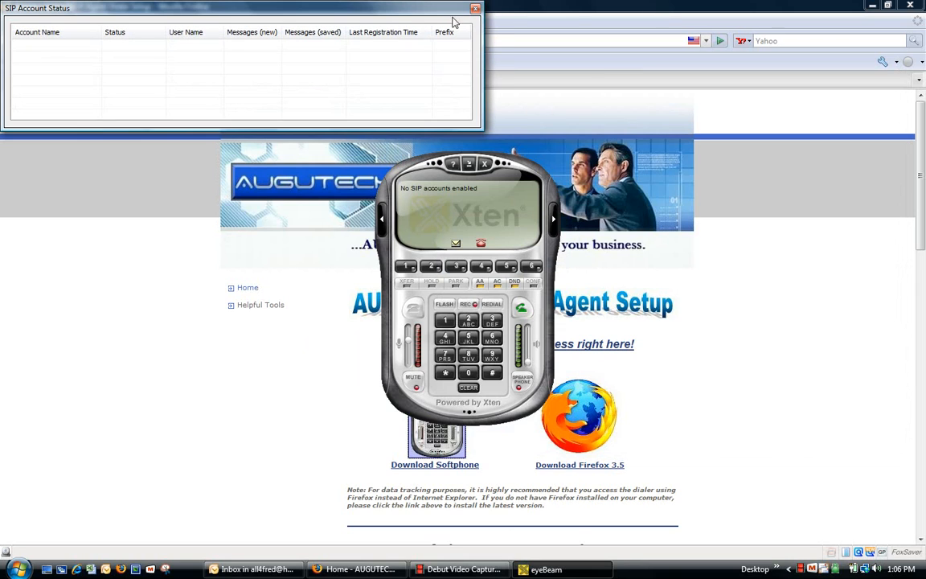
pyautogui.click(475, 10)
# Step: Check the manual license key entry in the softphone's License Key settings and accept the settings
pyautogui.rightClick(483, 202)
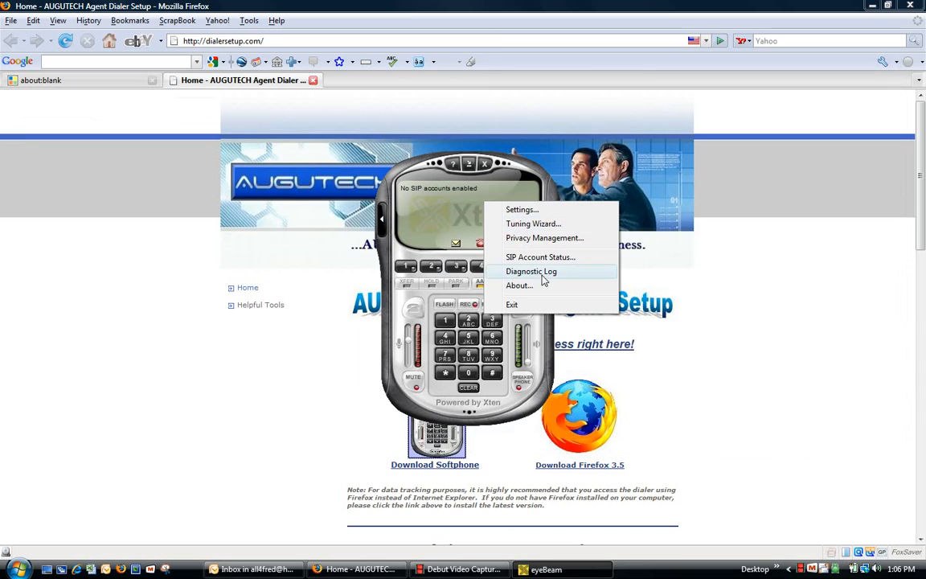
pyautogui.click(511, 209)
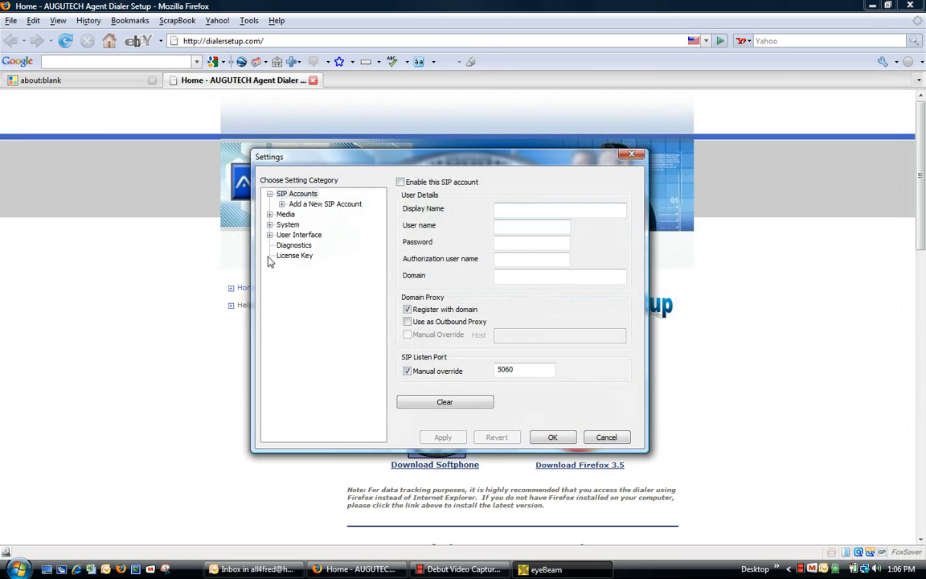
pyautogui.click(285, 255)
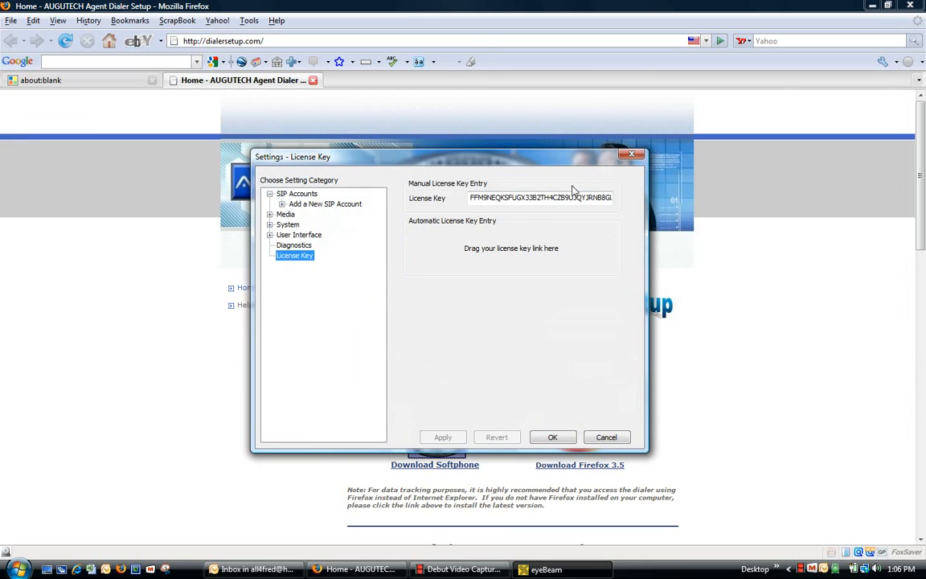
pyautogui.rightClick(489, 198)
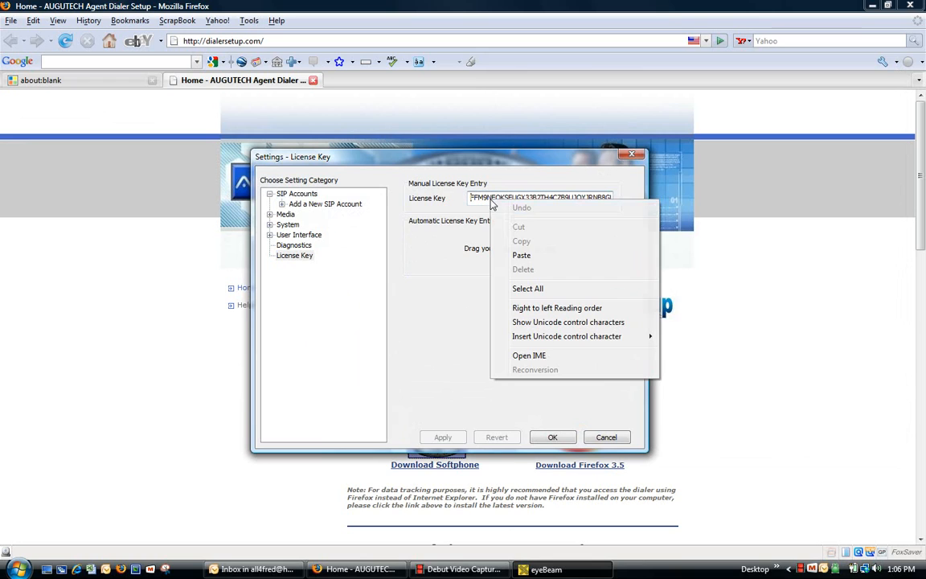
pyautogui.click(470, 305)
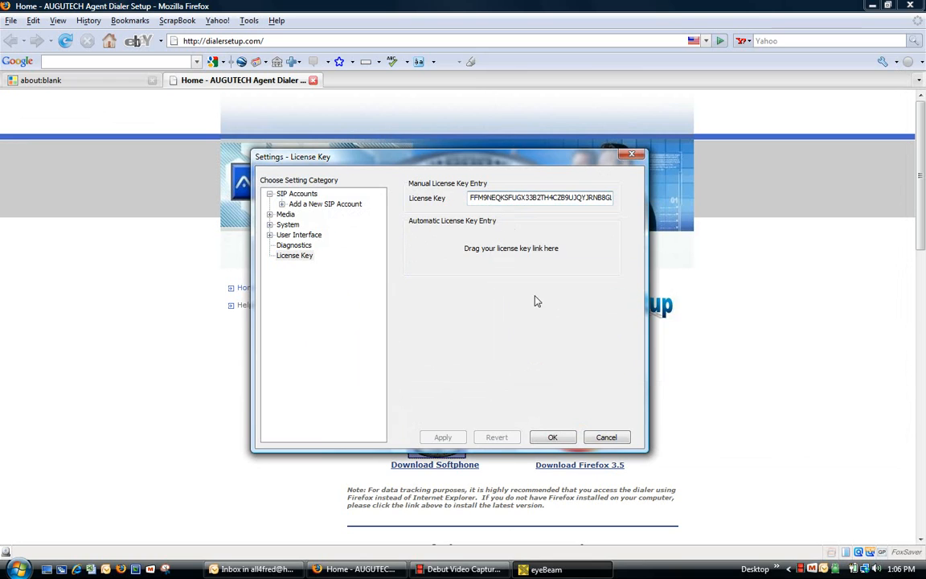
pyautogui.click(552, 438)
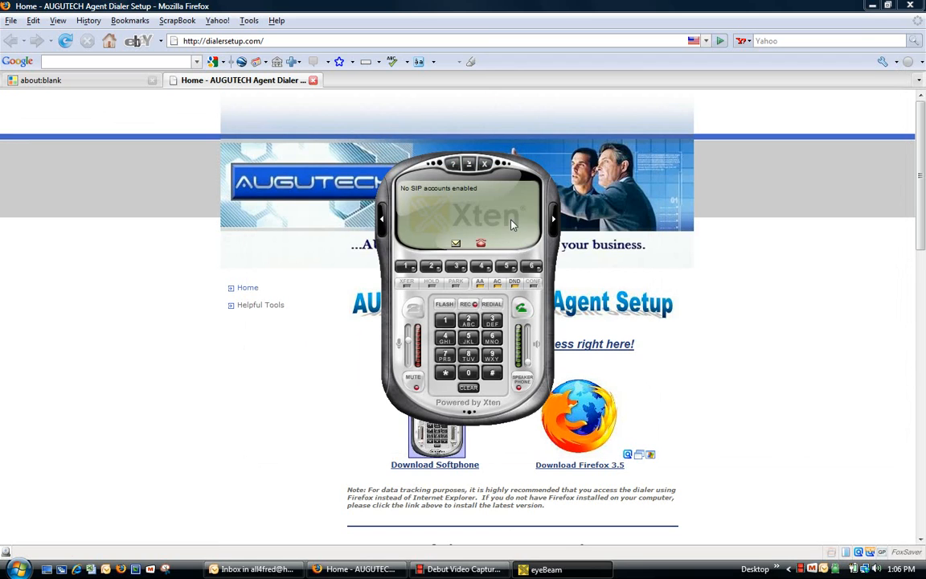
pyautogui.rightClick(469, 193)
pyautogui.click(492, 200)
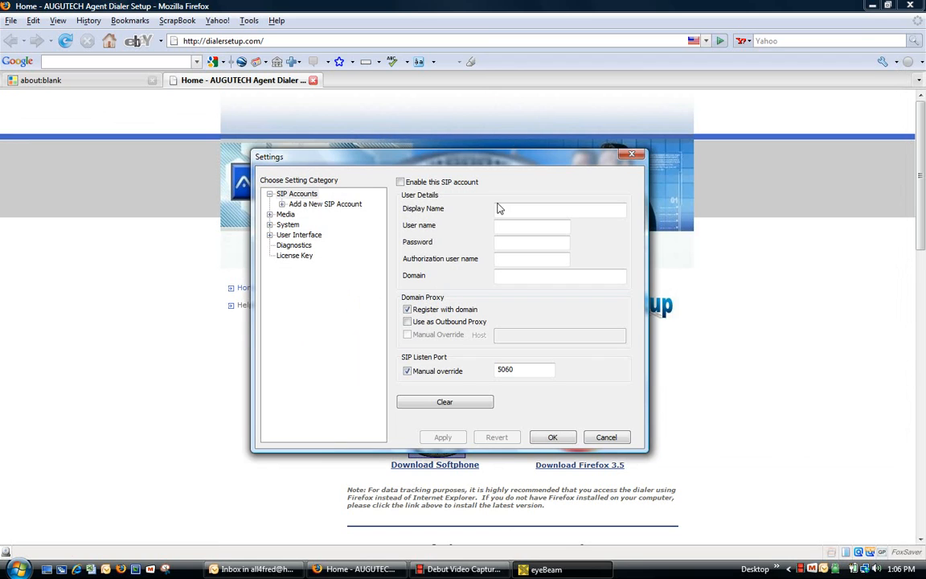
pyautogui.click(631, 154)
# Step: Start the softphone's Tuning Wizard and choose to configure only a headset
pyautogui.rightClick(504, 193)
pyautogui.click(526, 215)
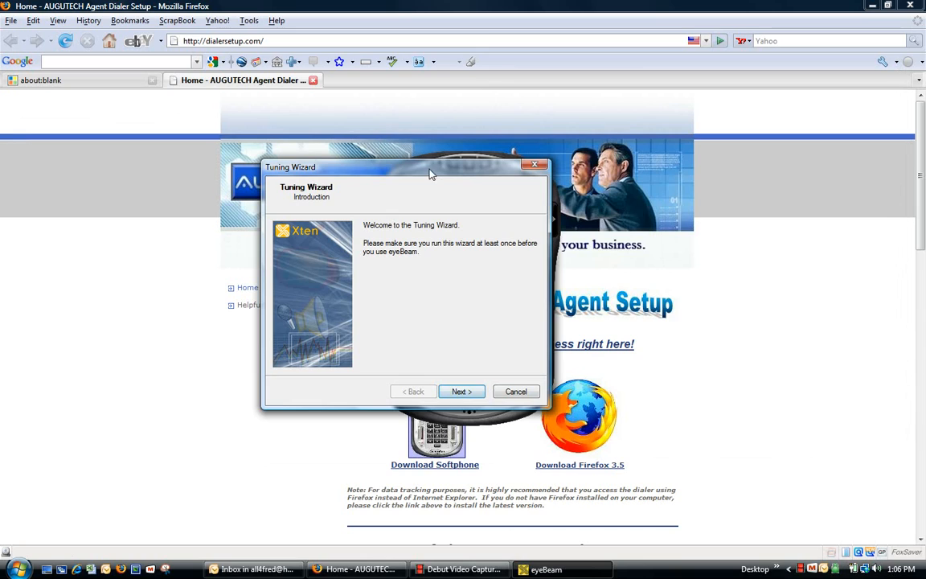
pyautogui.click(462, 391)
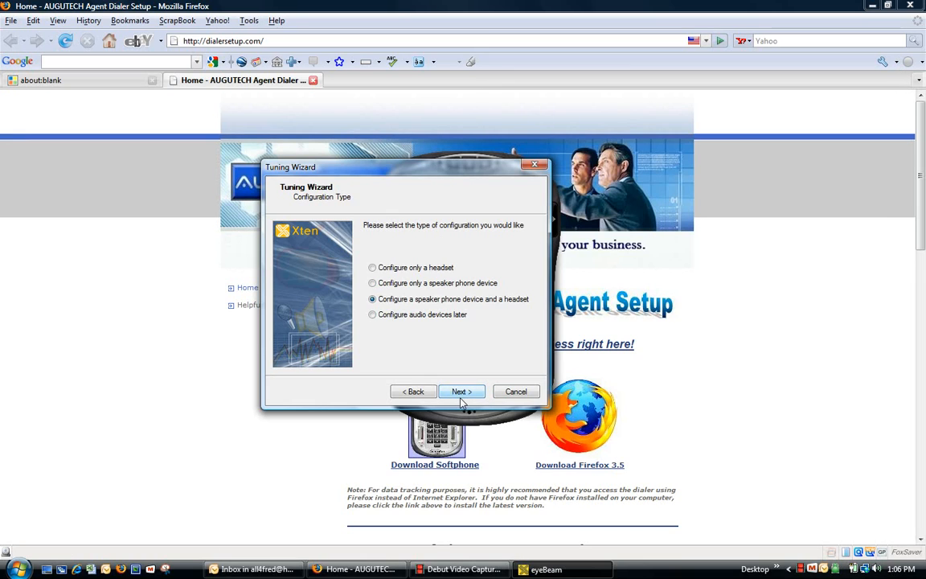
pyautogui.click(372, 268)
pyautogui.click(461, 392)
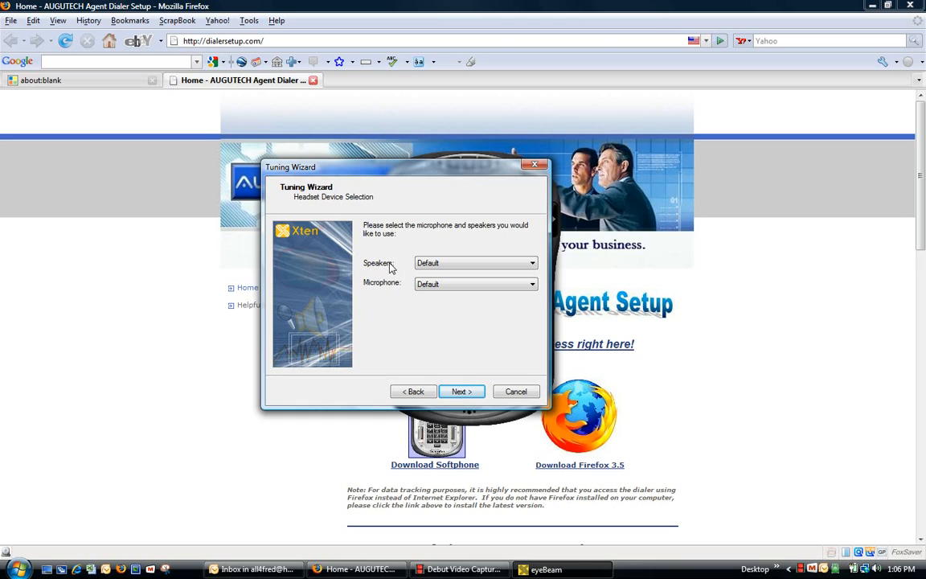
# Step: Keep the Default speakers and microphone for the headset and continue to the speaker test
pyautogui.click(481, 264)
pyautogui.click(470, 310)
pyautogui.click(461, 391)
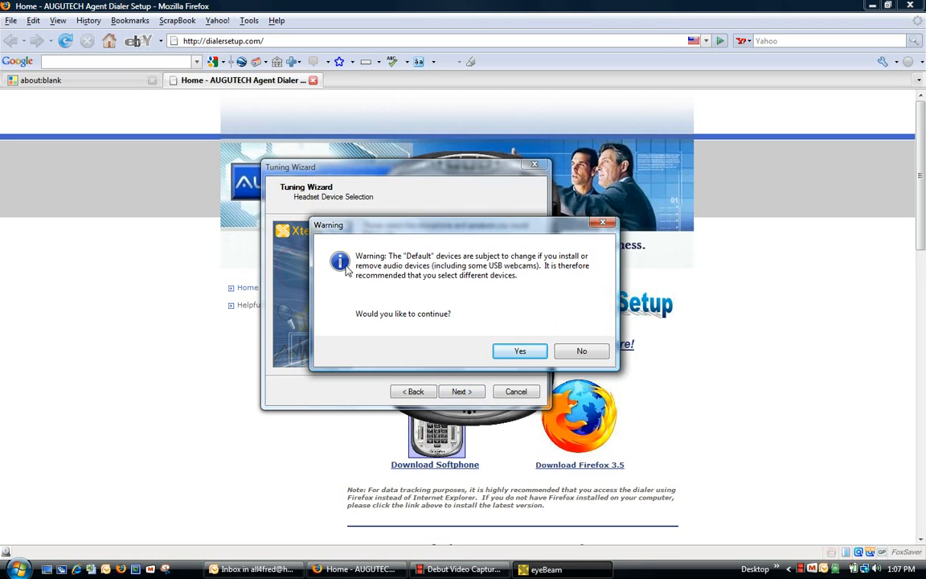
pyautogui.click(533, 355)
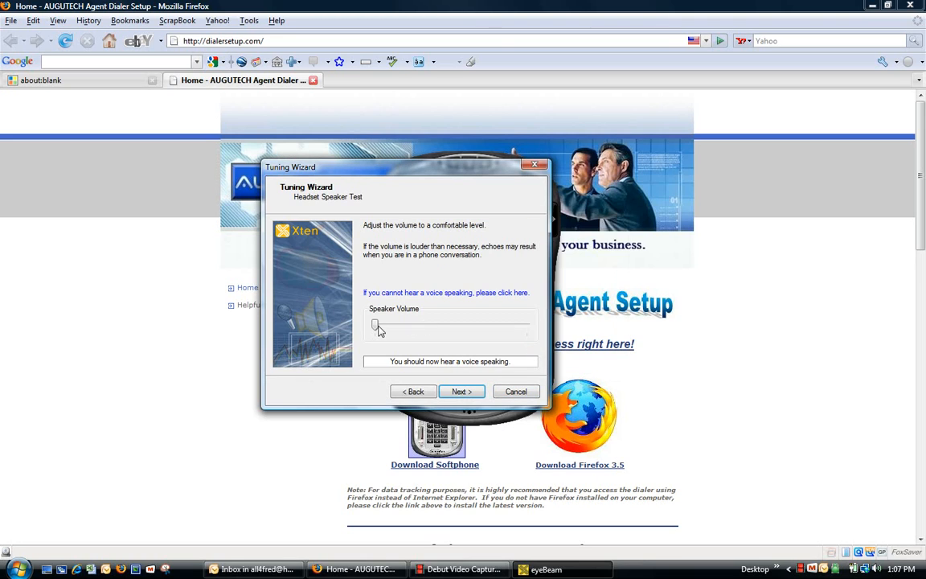
# Step: Raise the headset speaker volume to near maximum and increase the microphone volume in the wizard's audio tests
pyautogui.moveTo(376, 326); pyautogui.dragTo(516, 341)
pyautogui.click(468, 390)
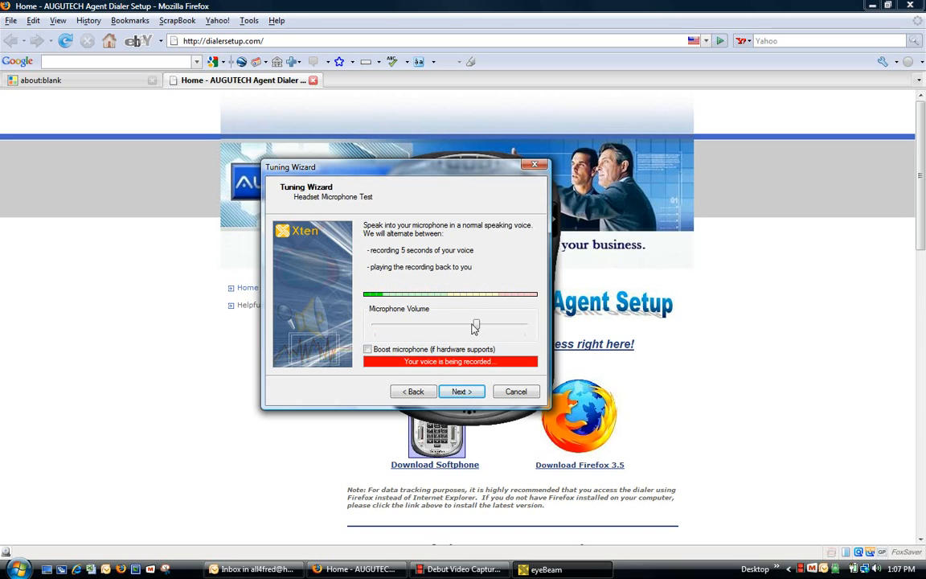
pyautogui.moveTo(476, 330); pyautogui.dragTo(508, 324)
pyautogui.click(465, 394)
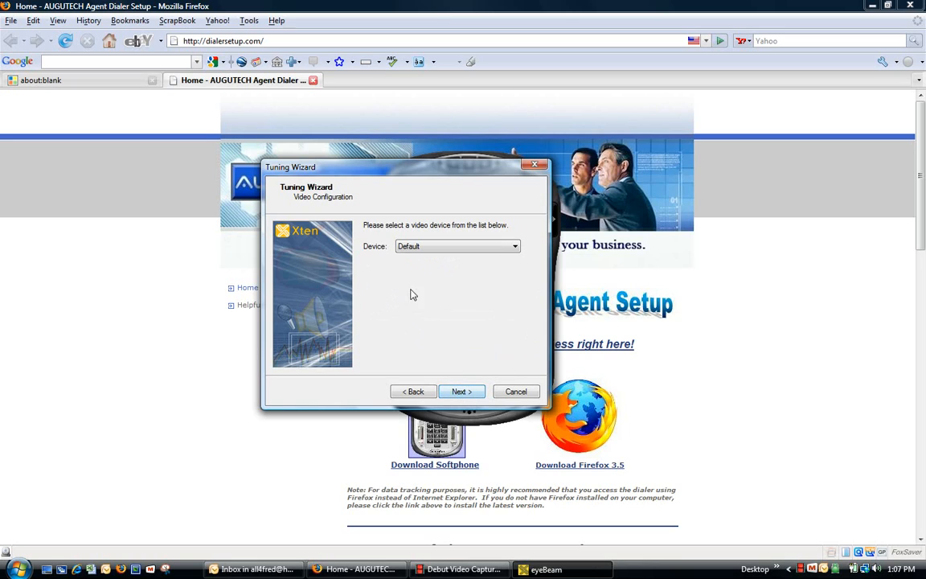
# Step: Accept the Default video device, keep the Cable (512kbps) internet connection, and finish the Tuning Wizard
pyautogui.click(462, 394)
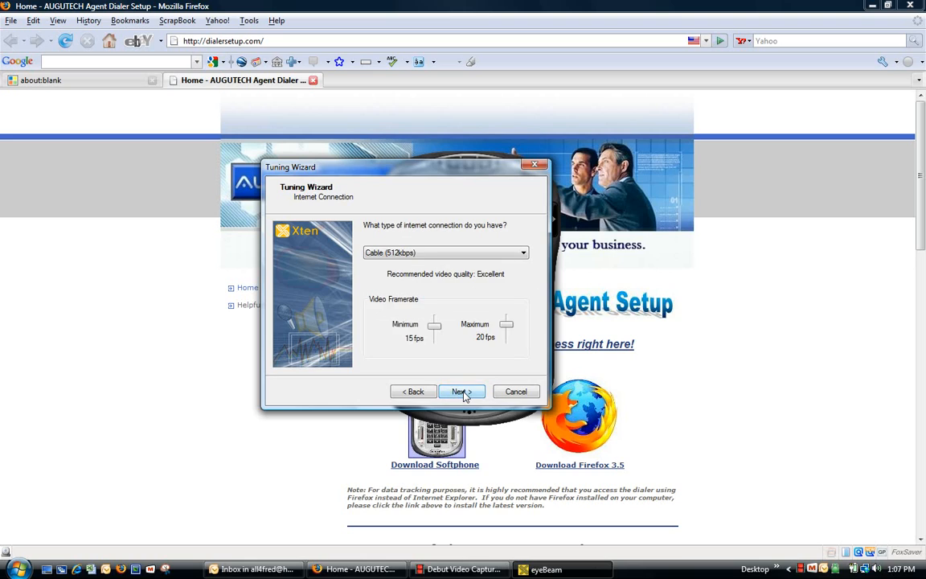
pyautogui.click(499, 254)
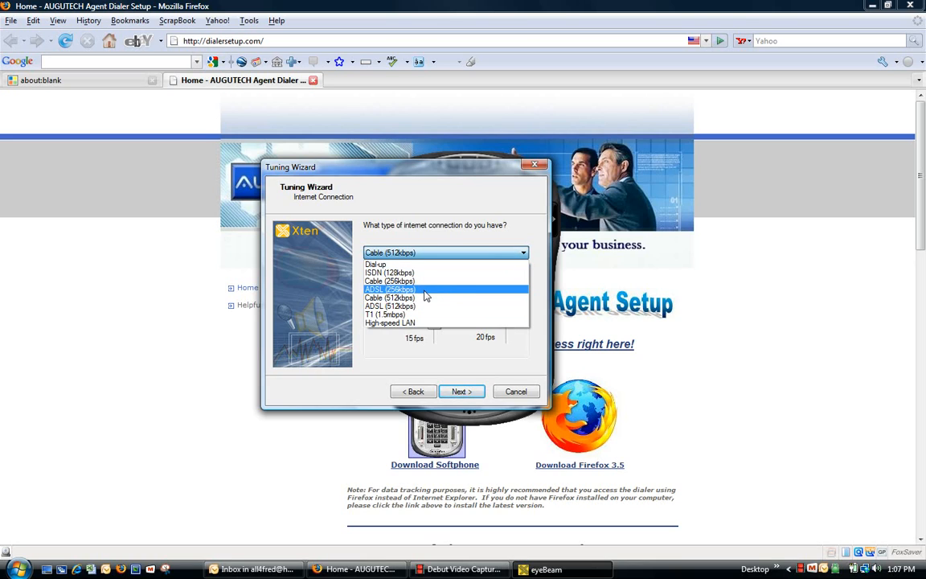
pyautogui.click(530, 317)
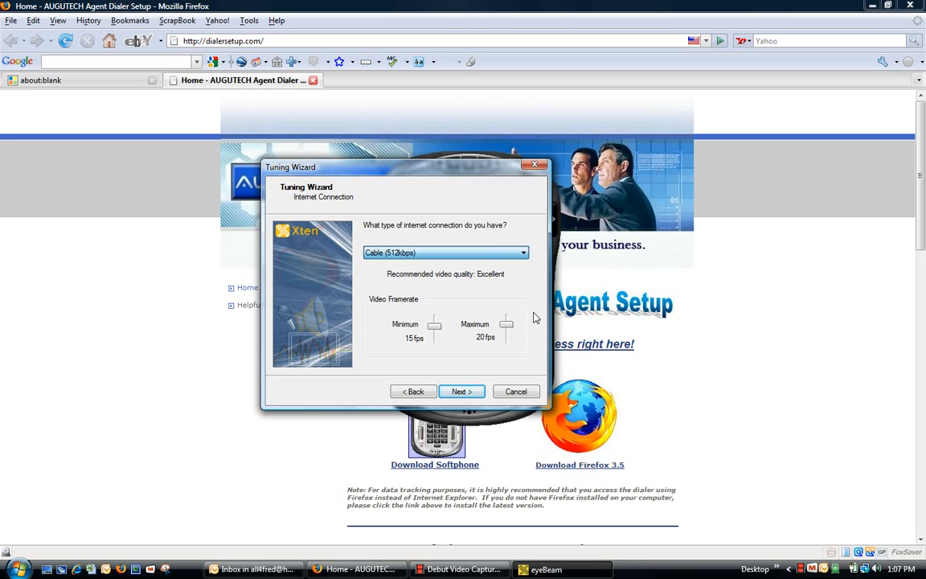
pyautogui.click(470, 391)
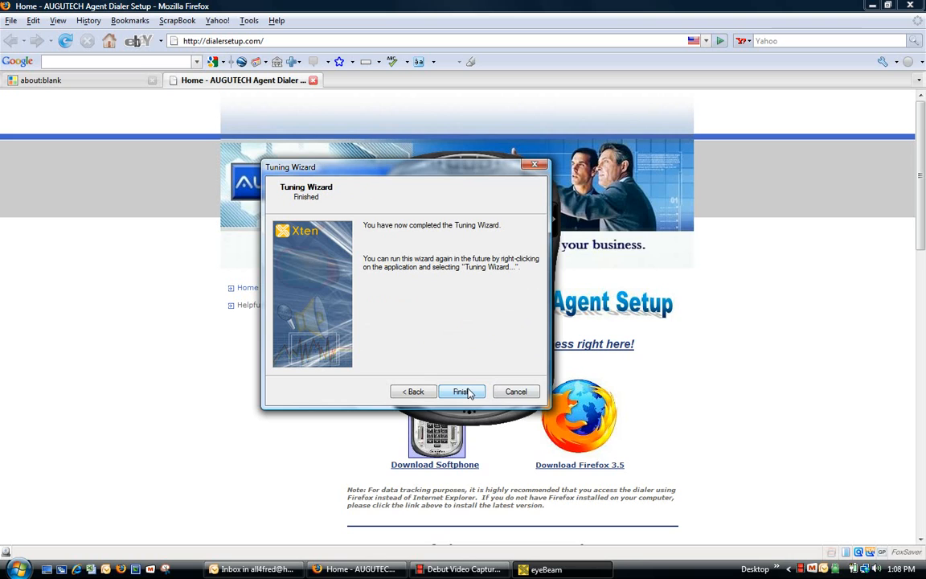
pyautogui.click(469, 391)
# Step: Enable the SIP account in the softphone settings, enter the agent's first name as display name and set the user name to 102
pyautogui.rightClick(511, 229)
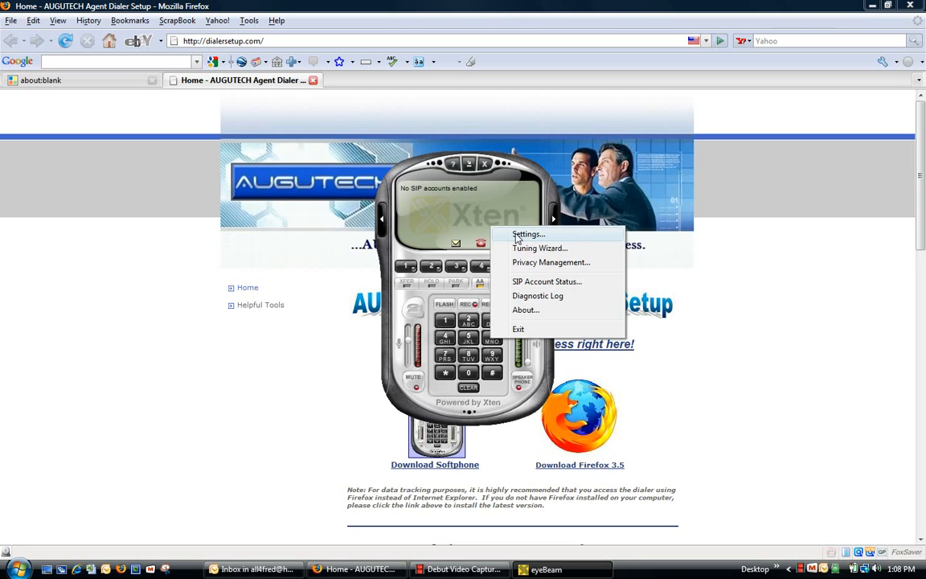
pyautogui.click(517, 235)
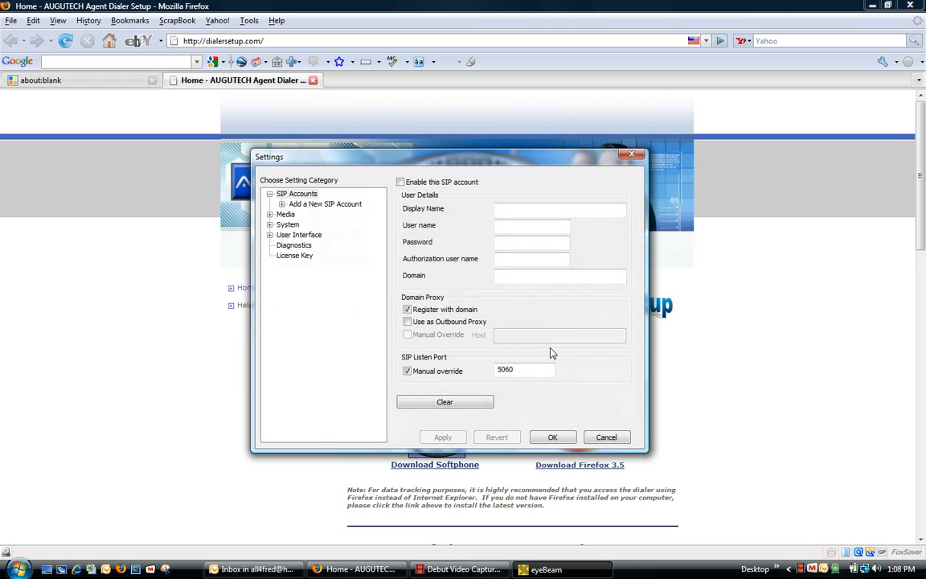
pyautogui.click(401, 182)
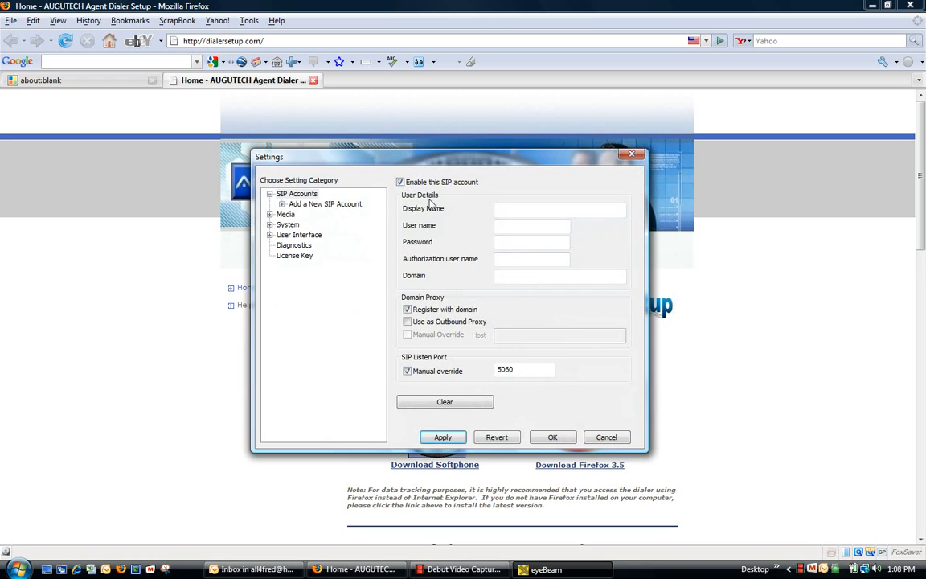
pyautogui.click(517, 210)
pyautogui.write('Jim')
pyautogui.click(509, 227)
pyautogui.write('102')
# Step: Enter the SIP account password and set the authorization user name to 102
pyautogui.click(516, 242)
pyautogui.write('******')
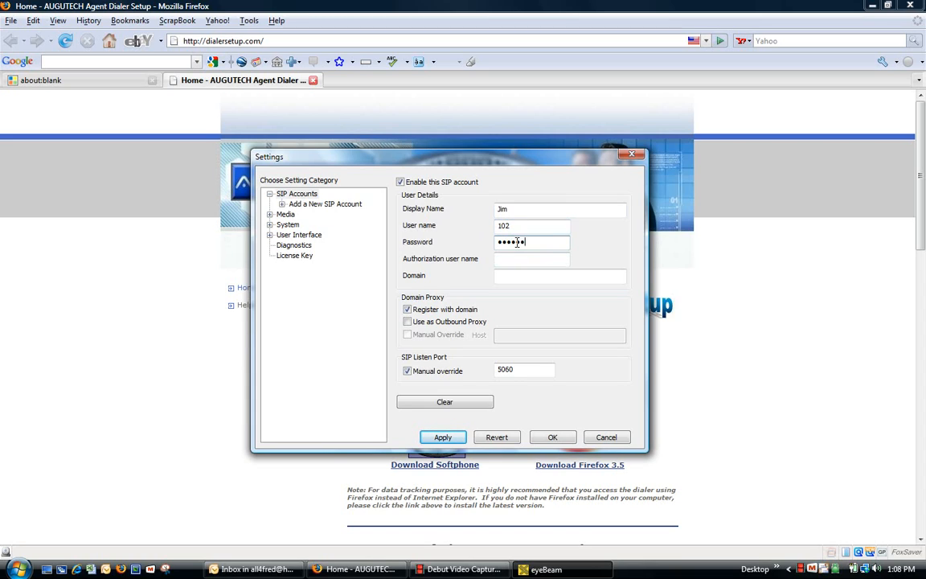
pyautogui.write('*******')
pyautogui.click(523, 259)
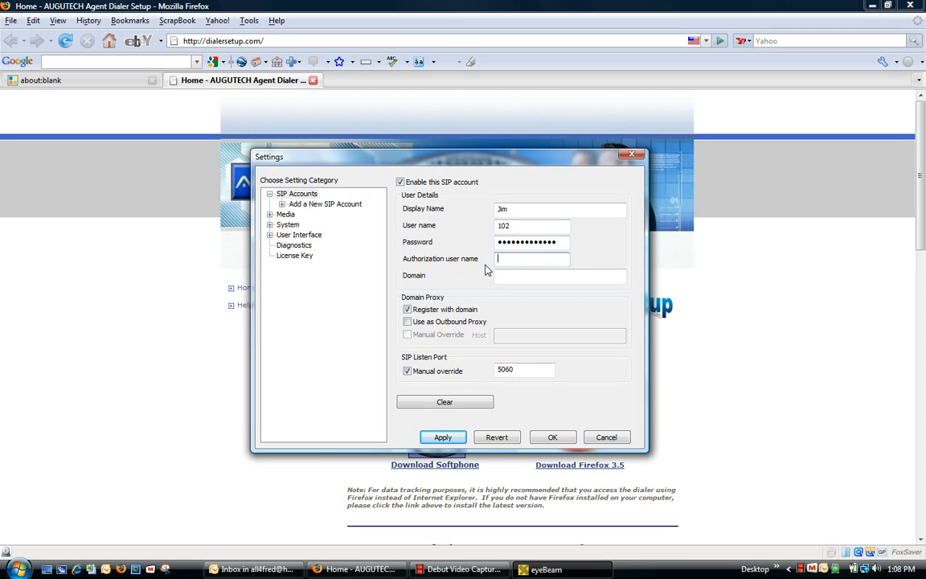
pyautogui.write('102')
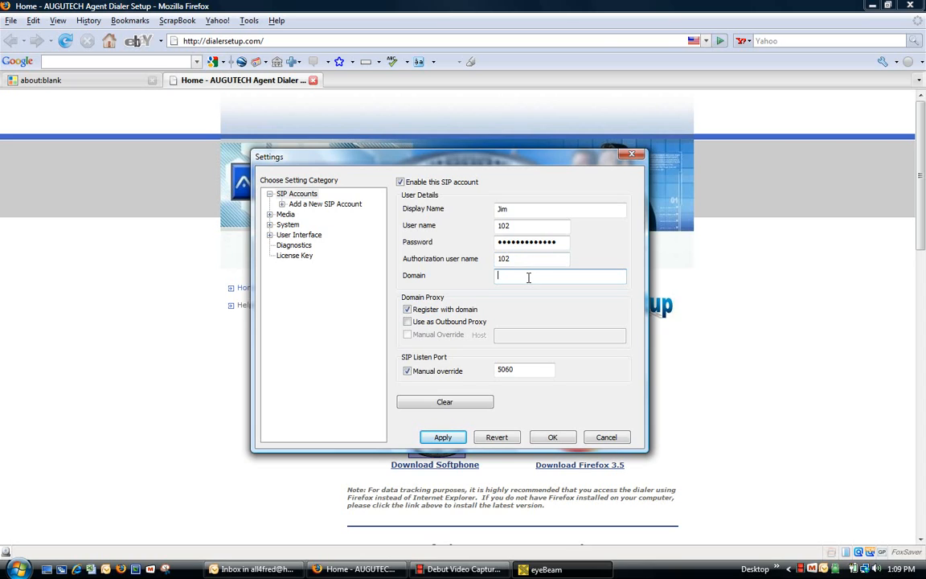
# Step: Set the SIP domain to 204.9.247.47, keep listen port 5060, and apply and save the account settings
pyautogui.write('204.9.247.47')
pyautogui.doubleClick(504, 371)
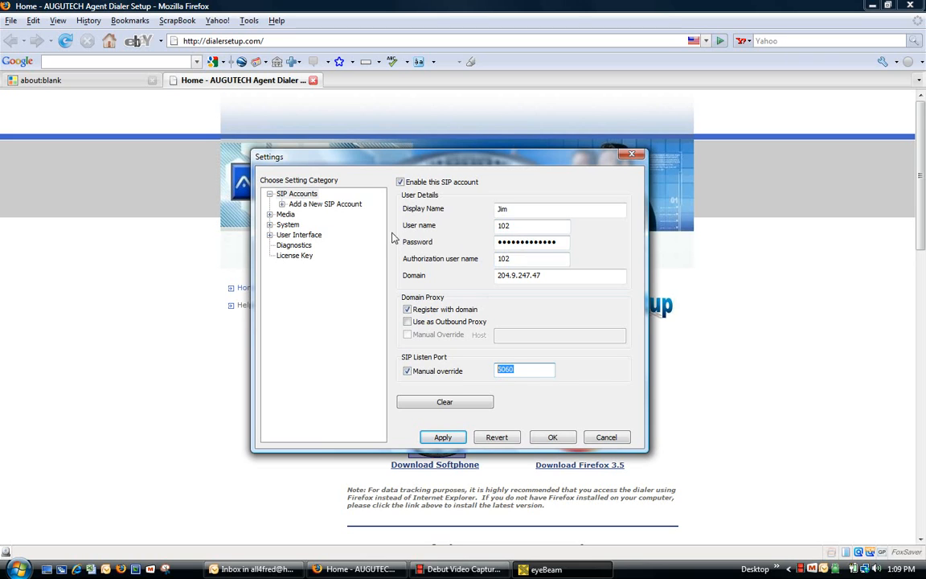
pyautogui.click(441, 439)
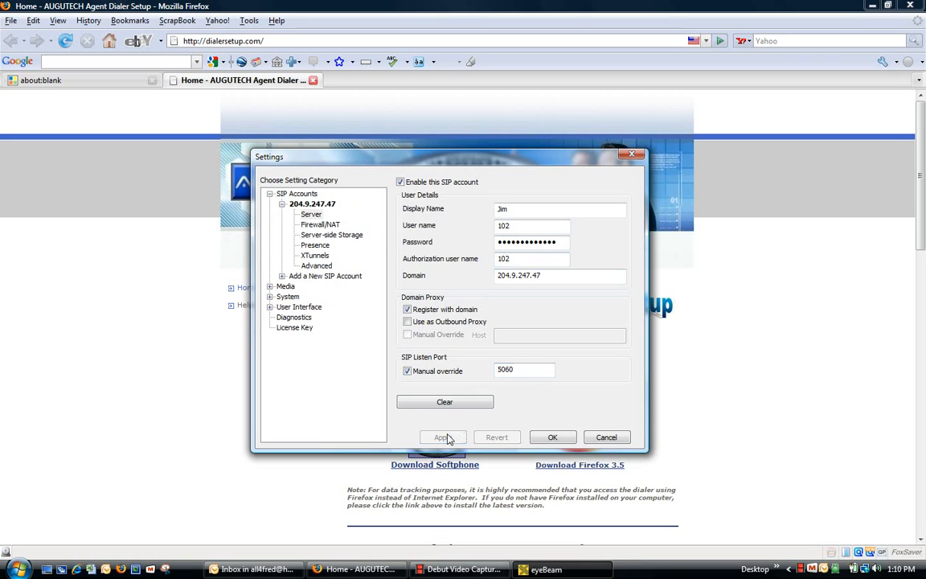
pyautogui.click(551, 438)
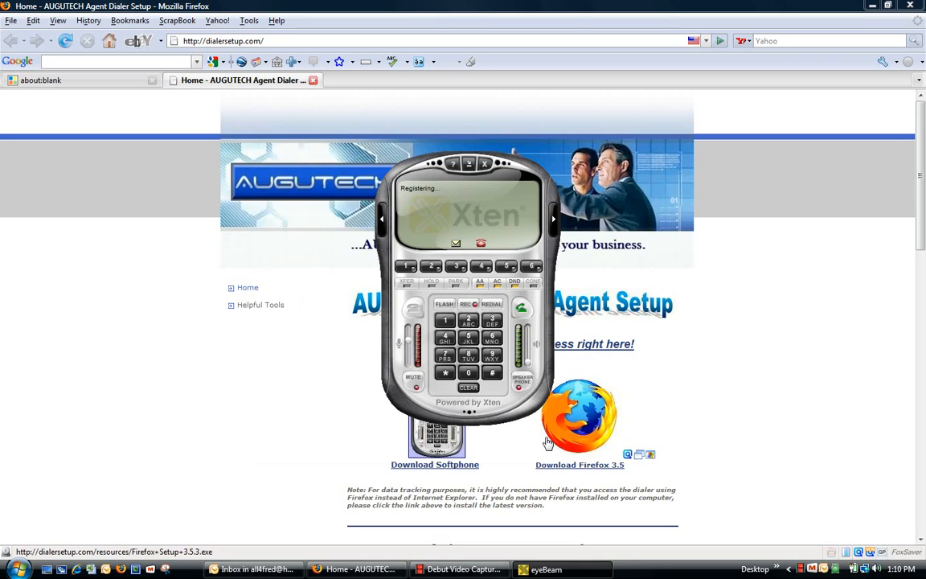